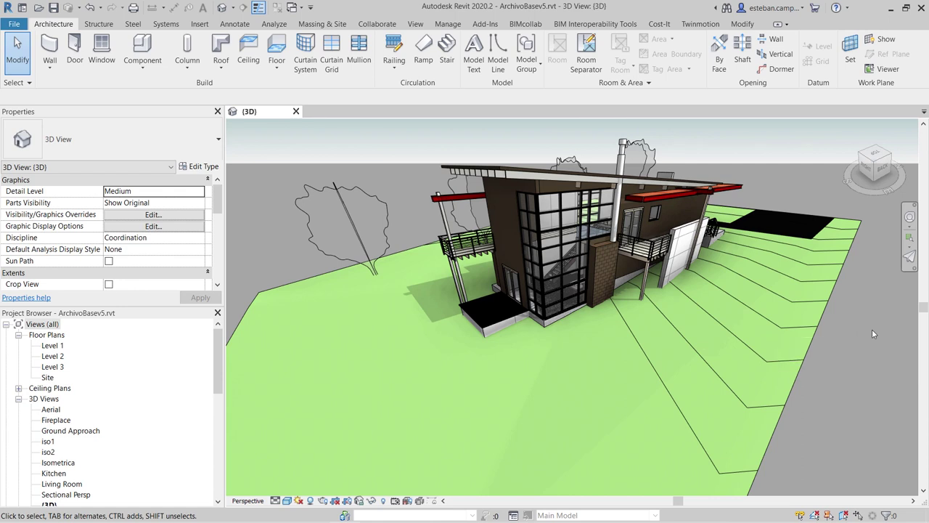
Open the Double-Glass 1 door's type properties and confirm Assembly Code C1020 (Interior Doors)
left_click(502, 273)
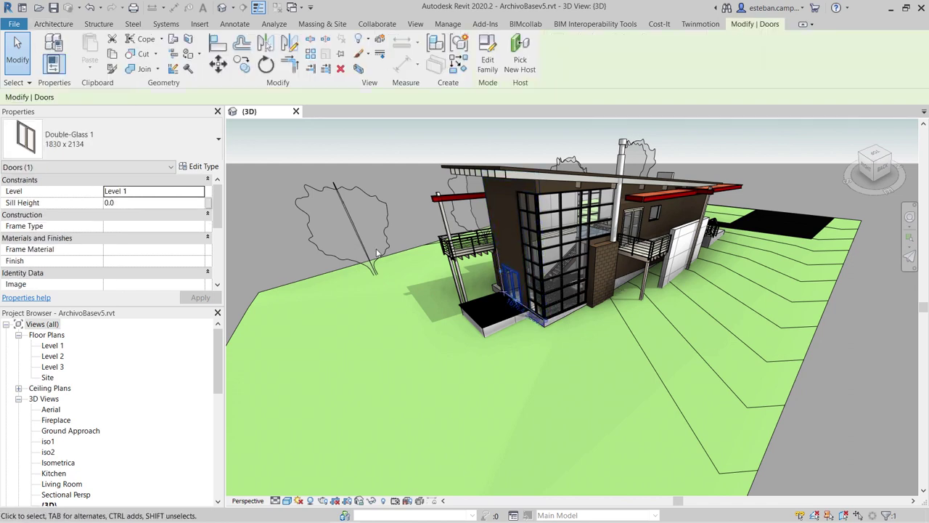
left_click(204, 167)
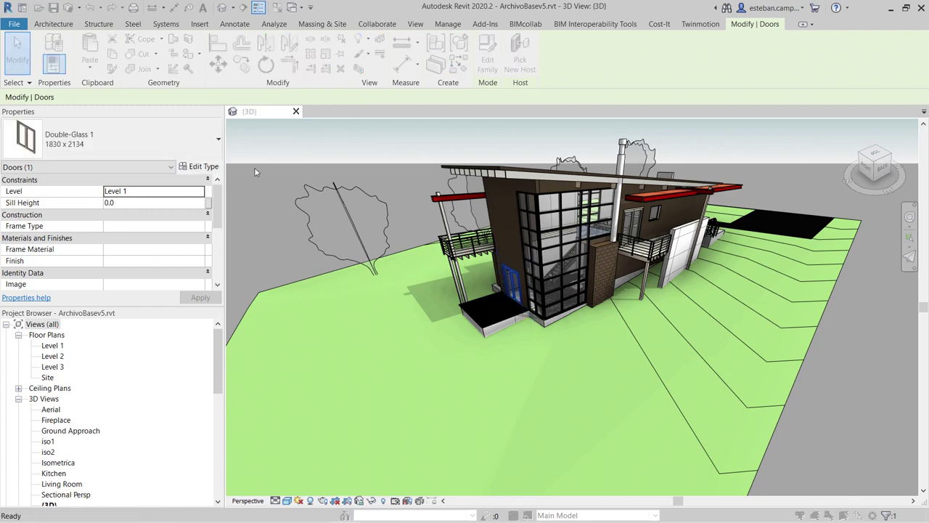
left_click_drag(447, 121, 411, 87)
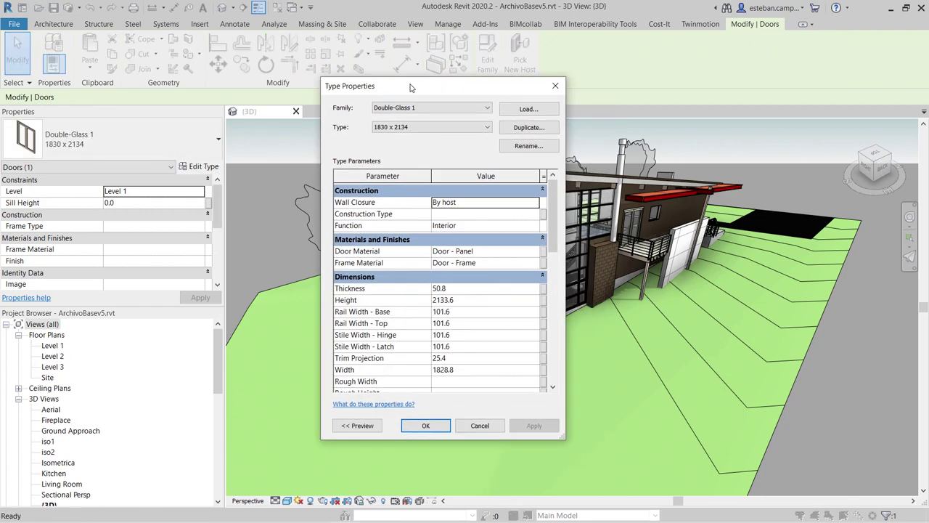
left_click_drag(553, 201, 552, 331)
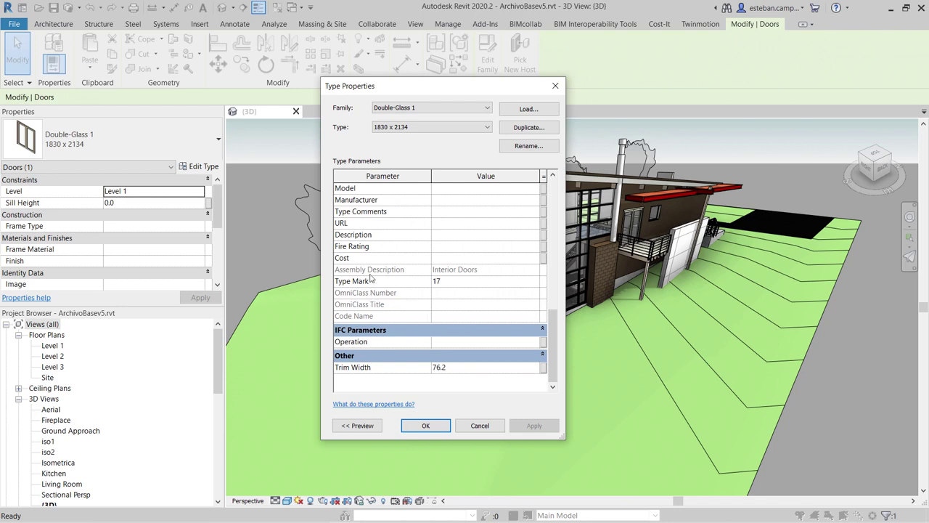
scroll(346, 271, "up", 3)
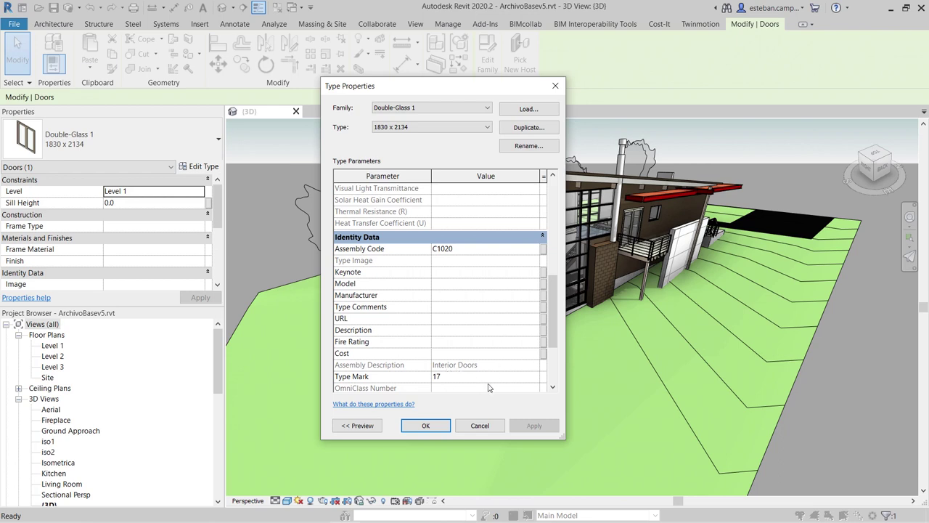
Accept the door type properties and maximize BIMcollab ZOOM on the ArchivoBasev5 model
left_click(426, 426)
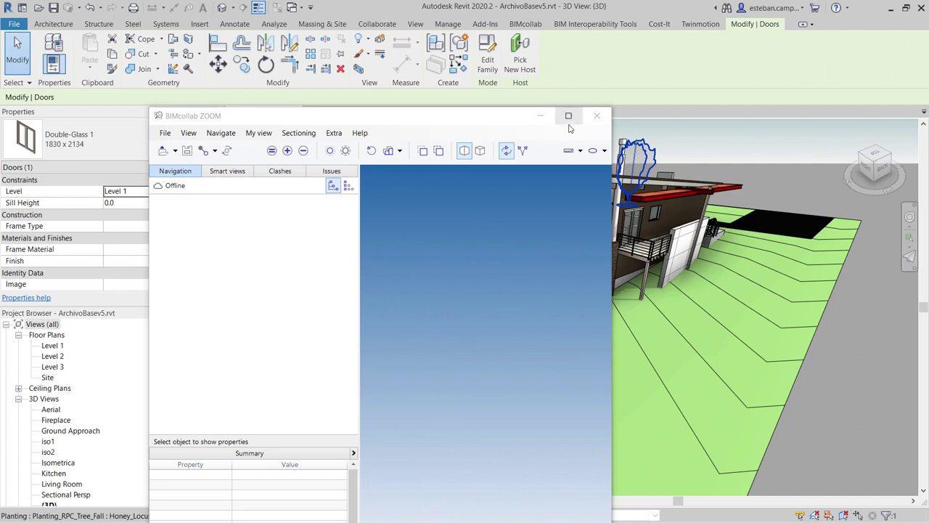
left_click(568, 116)
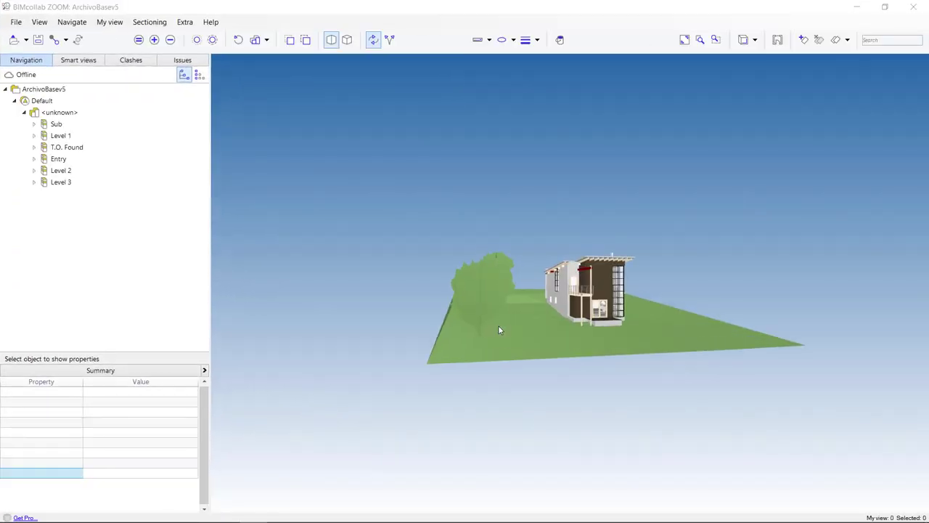
scroll(581, 323, "up", 5)
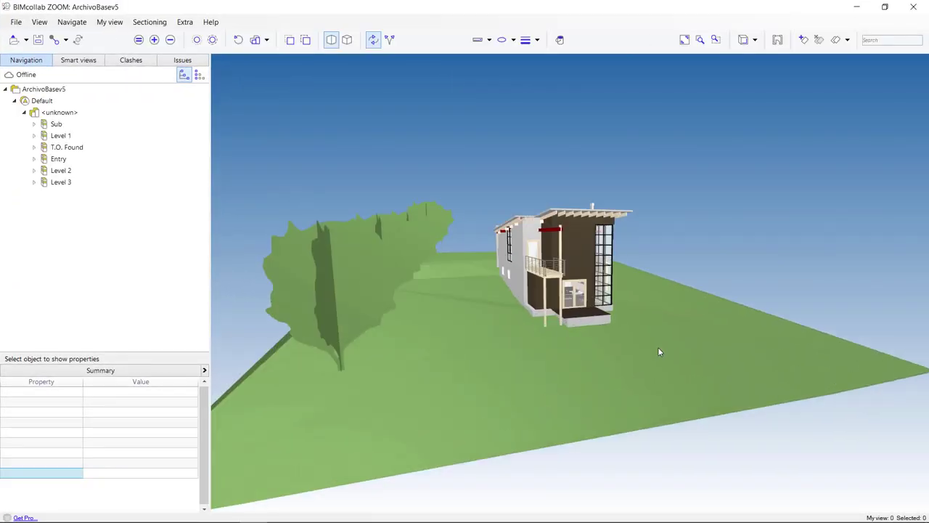
Under Local > Manual de Entrega de Información básica BIM (MEI), apply the 3.6 Sistema de clasificación smart view
left_click(84, 61)
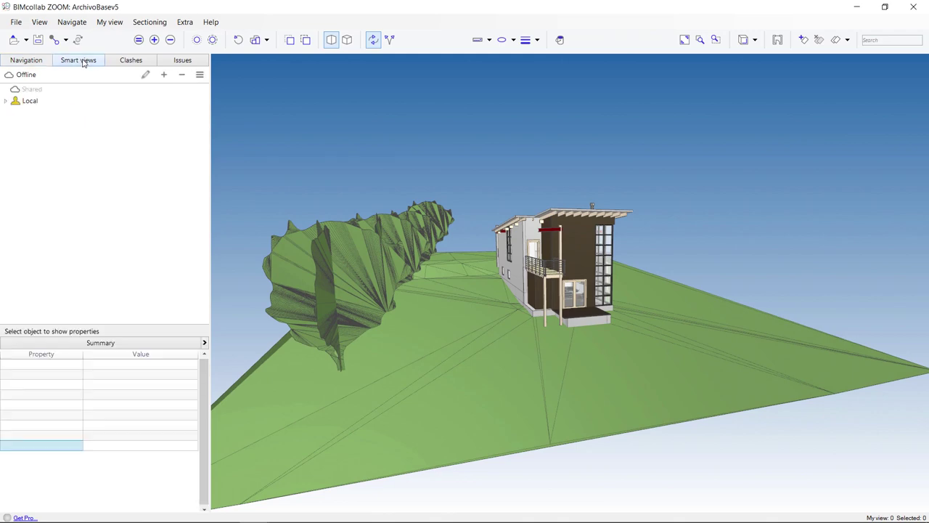
left_click(5, 101)
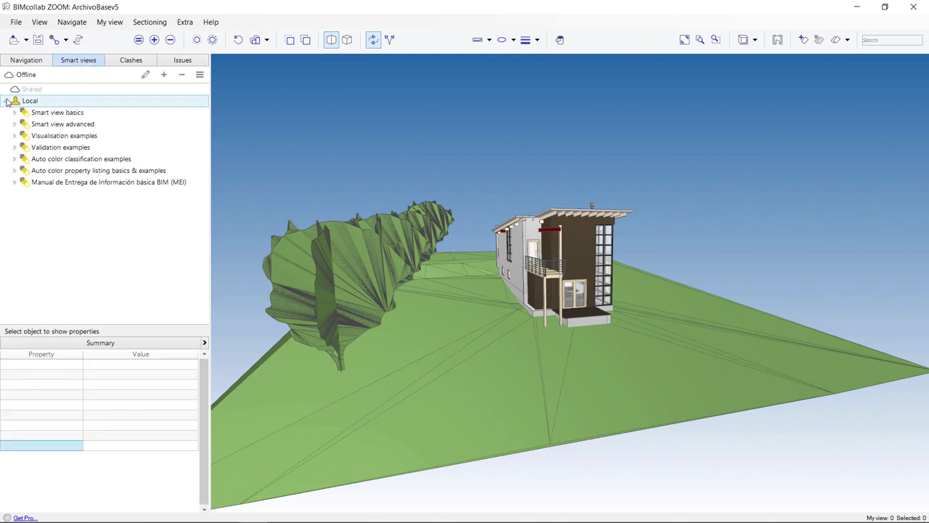
double_click(24, 183)
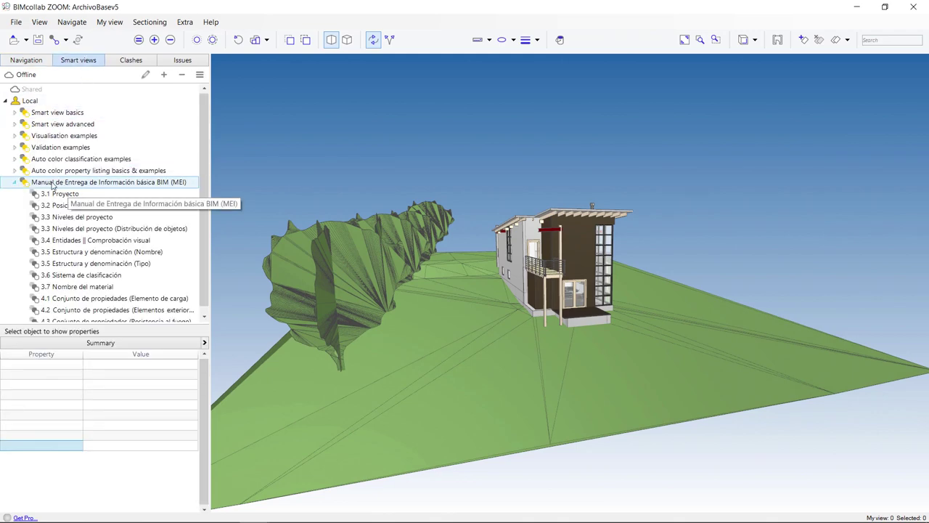
scroll(86, 181, "down", 1)
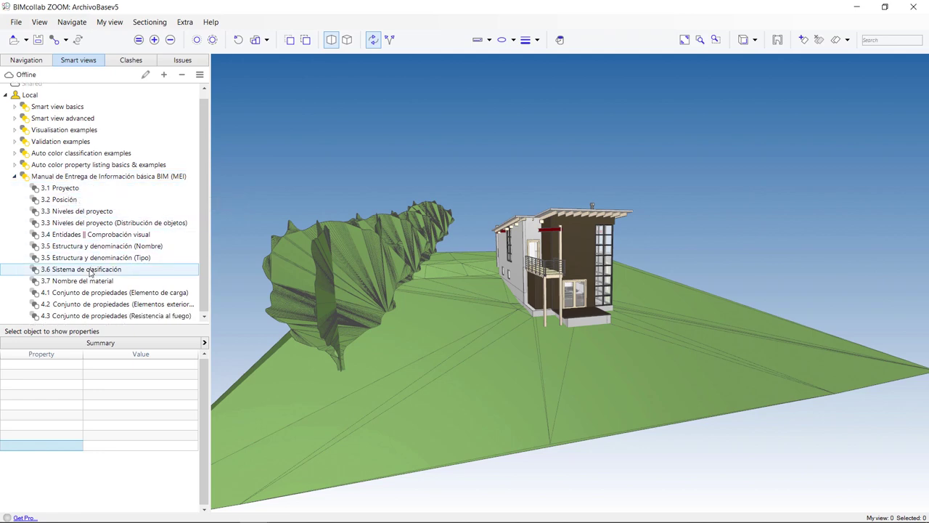
left_click(101, 270)
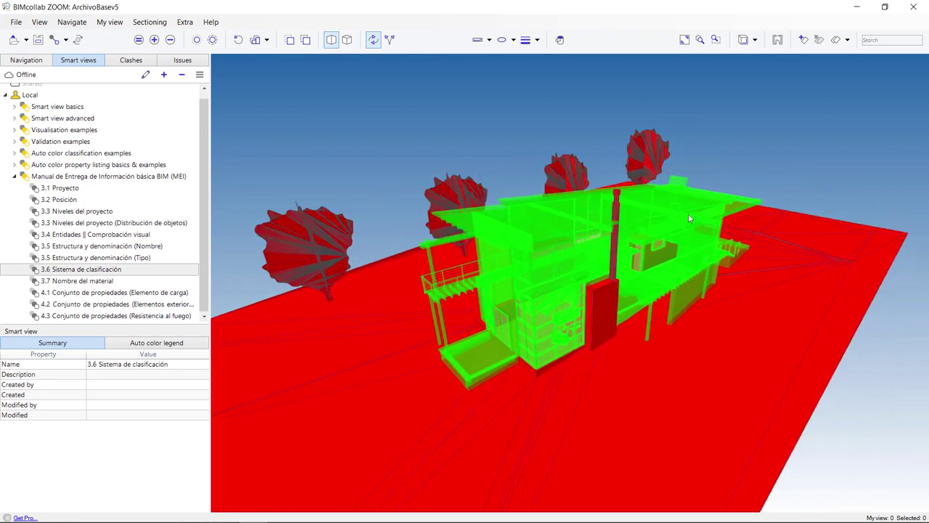
scroll(686, 152, "up", 1)
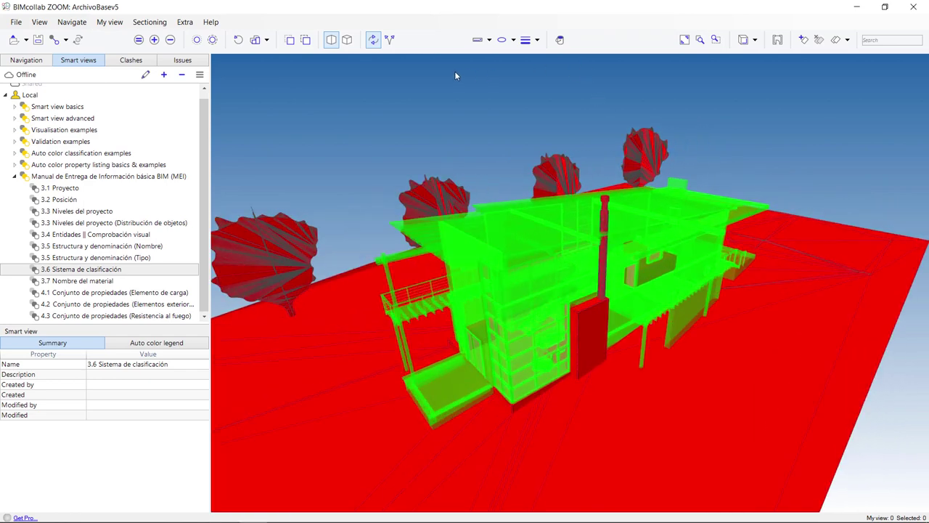
Start a section plane and pick a floor slab to inspect its classification
left_click(508, 45)
scroll(427, 347, "up", 8)
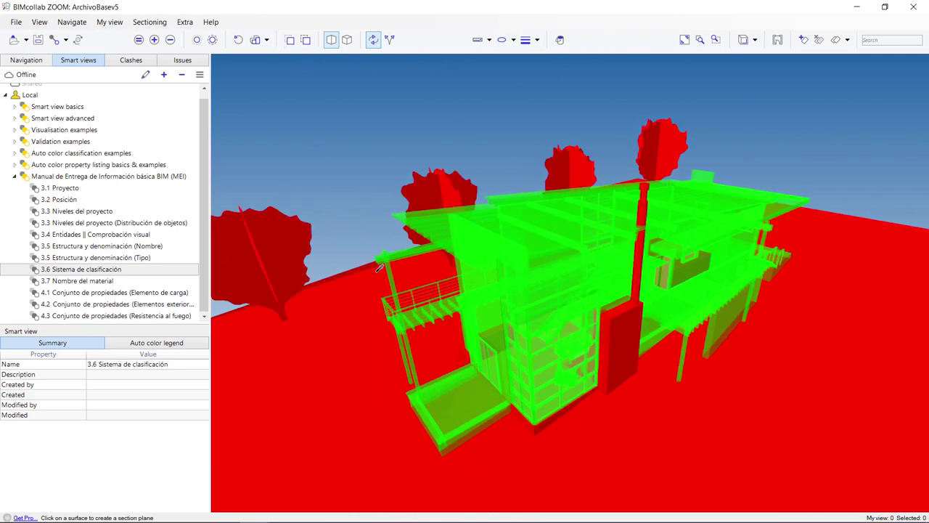
scroll(426, 346, "up", 2)
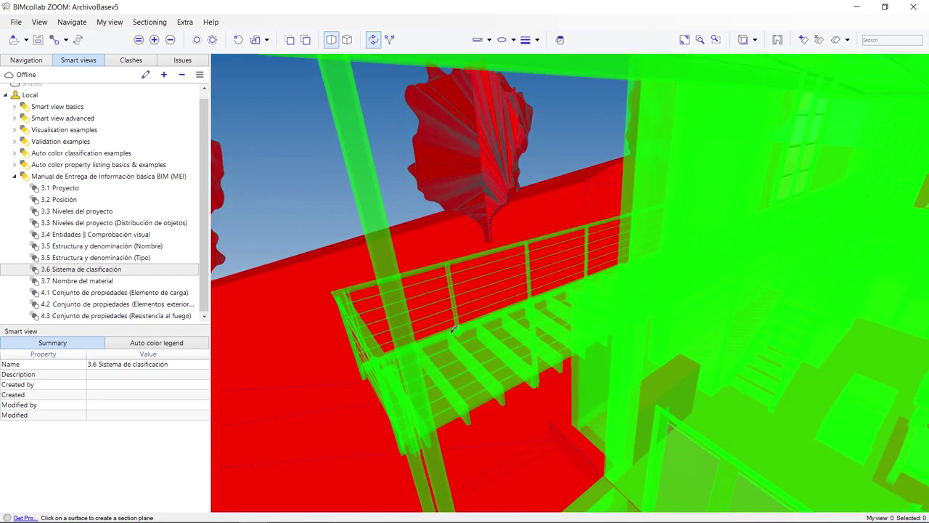
scroll(504, 349, "up", 2)
scroll(496, 359, "up", 2)
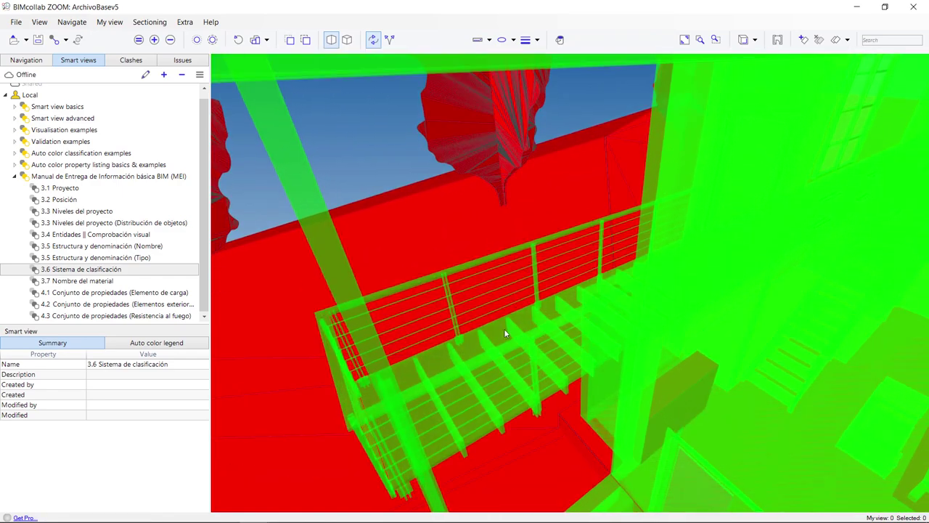
left_click(504, 328)
scroll(596, 220, "down", 3)
scroll(590, 233, "down", 2)
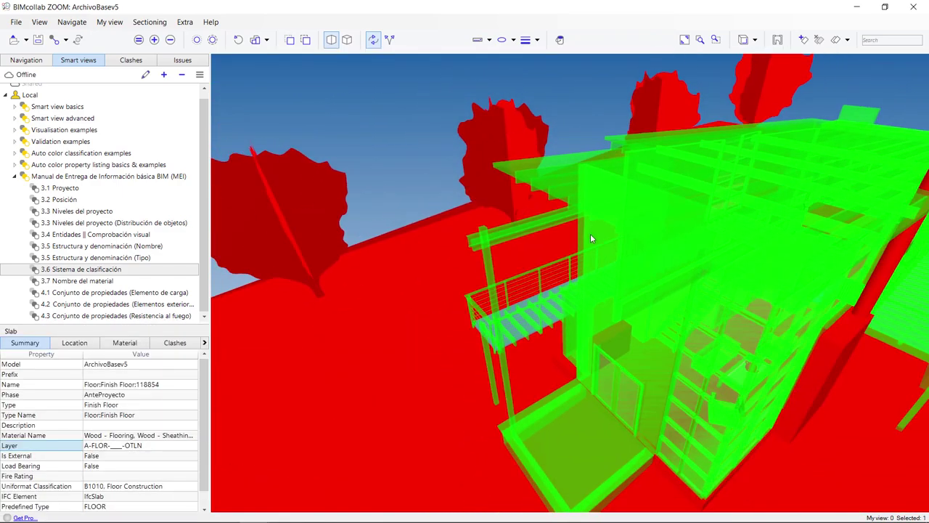
Cut through the building with a section plane and orbit around the green interior elements
left_click(804, 39)
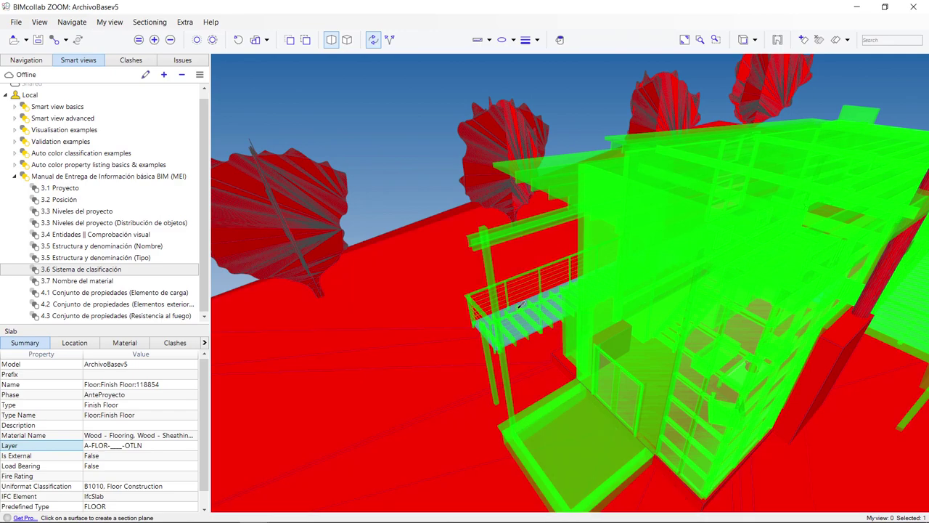
left_click(519, 304)
scroll(520, 305, "down", 3)
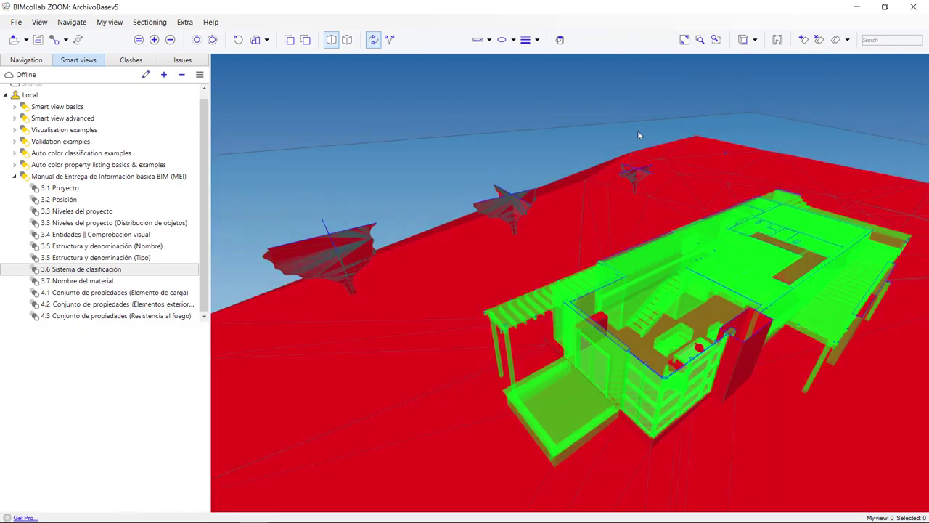
scroll(670, 151, "up", 2)
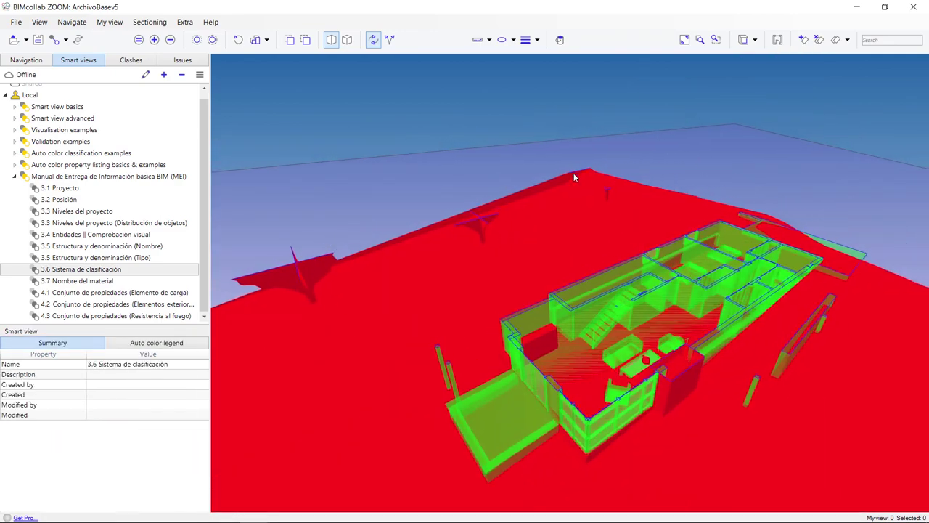
scroll(574, 174, "up", 2)
scroll(529, 261, "up", 2)
left_click_drag(487, 223, 450, 290)
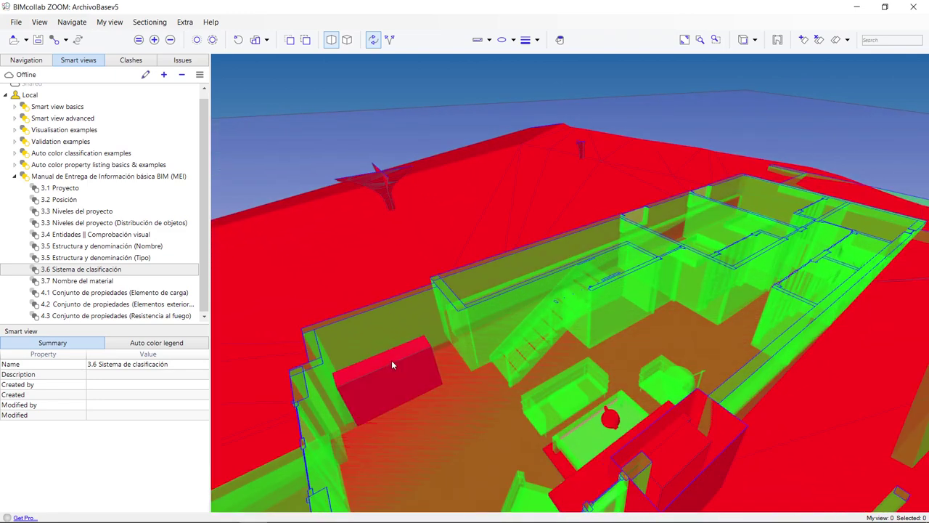
scroll(403, 368, "down", 2)
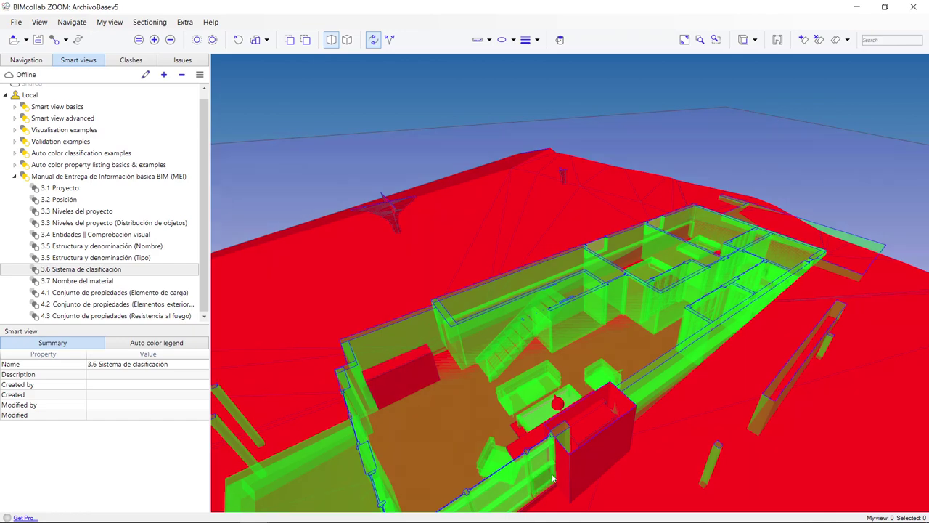
mouse_move(404, 373)
left_mouse_down()
mouse_move(589, 332)
mouse_move(488, 361)
mouse_move(458, 389)
left_mouse_up()
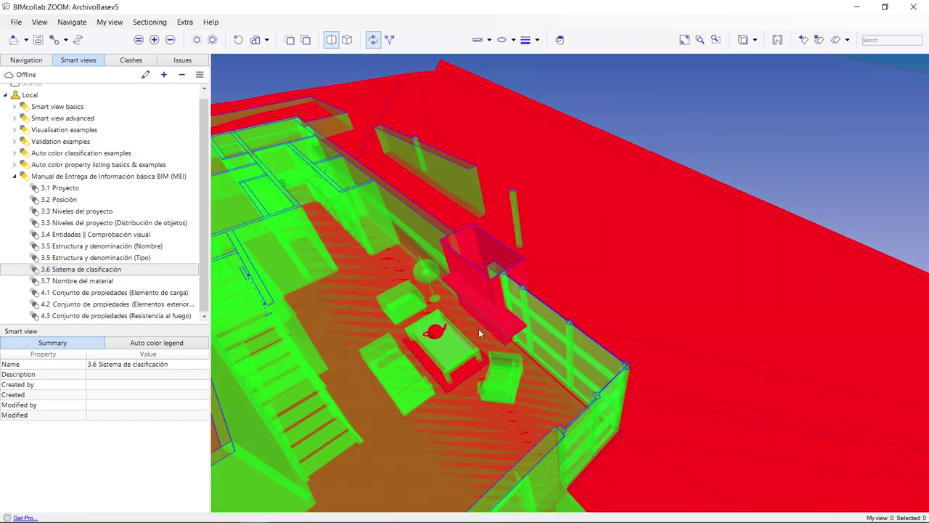
scroll(479, 332, "down", 2)
scroll(437, 356, "down", 2)
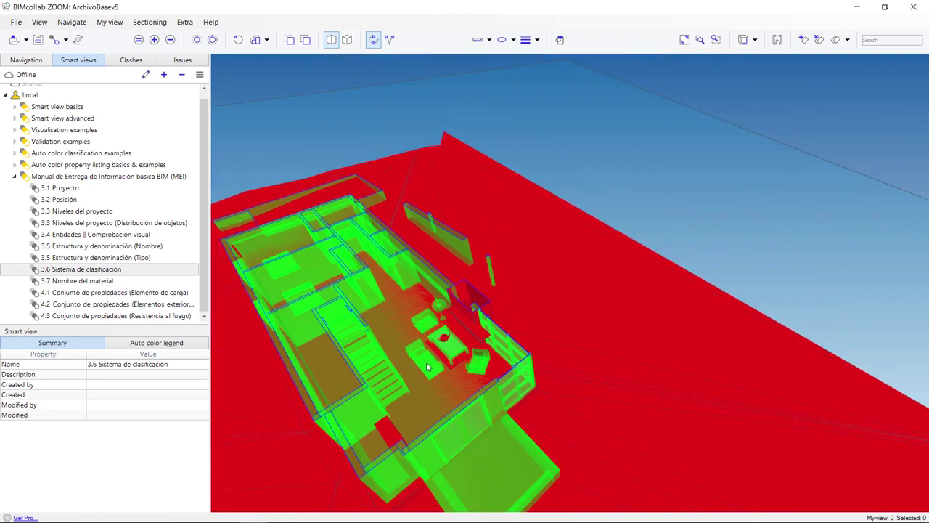
mouse_move(429, 369)
left_mouse_down()
mouse_move(513, 253)
mouse_move(484, 300)
left_mouse_up()
scroll(484, 300, "up", 3)
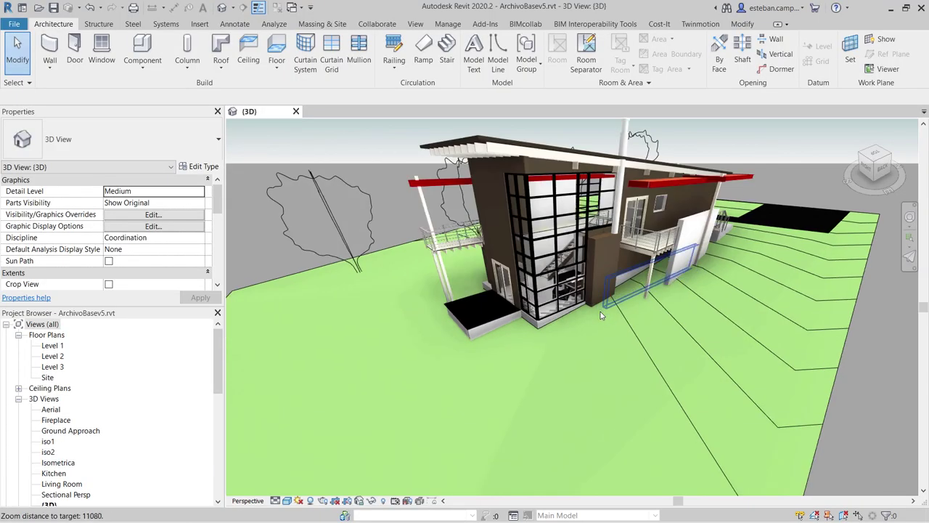
scroll(601, 311, "up", 2)
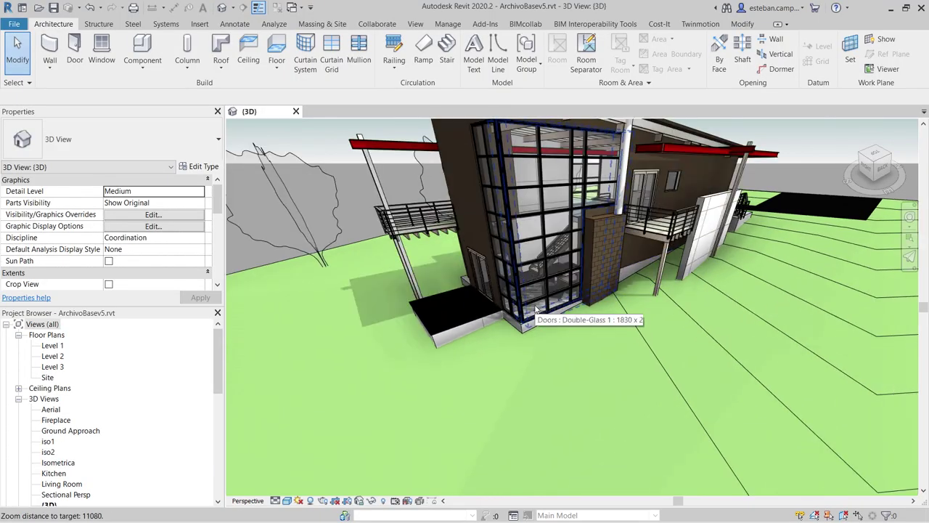
Select the bar casework behind the glazing at the glass corner
middle_click_drag(535, 310, 451, 332, "shift")
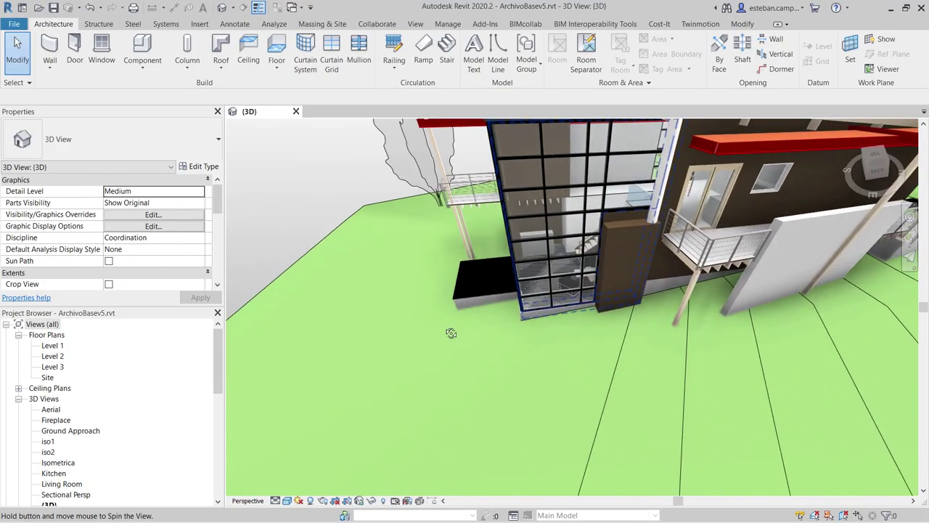
scroll(451, 333, "up", 2)
scroll(574, 290, "up", 2)
left_click(574, 290)
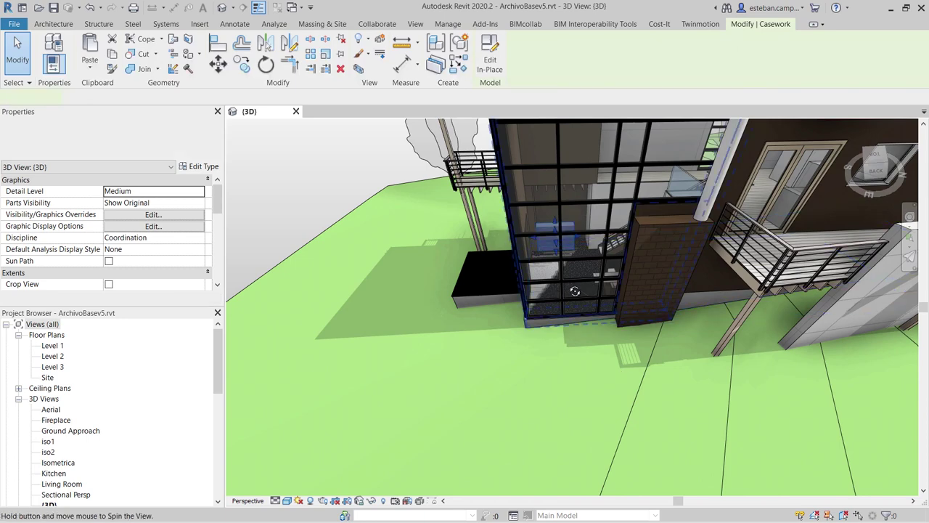
middle_click_drag(574, 290, 429, 369, "shift")
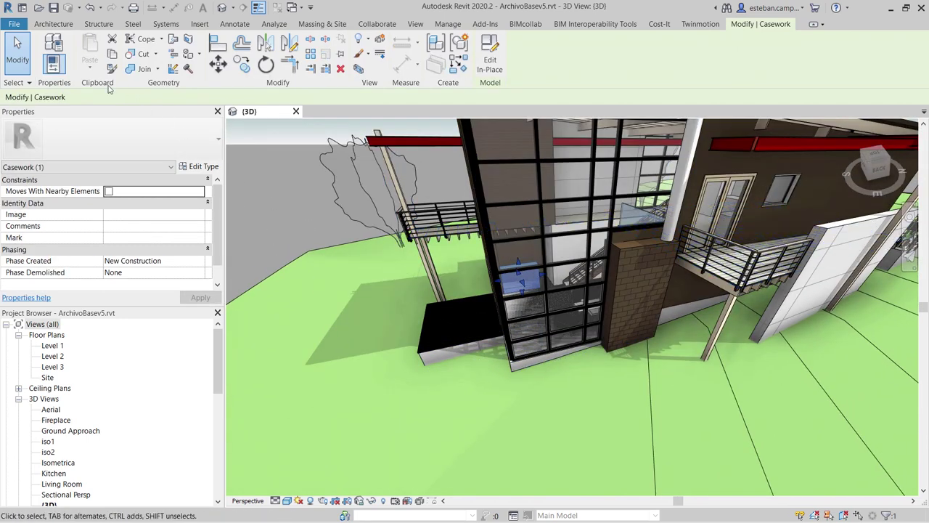
In the casework's type properties, open the Assembly Code chooser under Identity Data
left_click(200, 166)
scroll(503, 227, "down", 2)
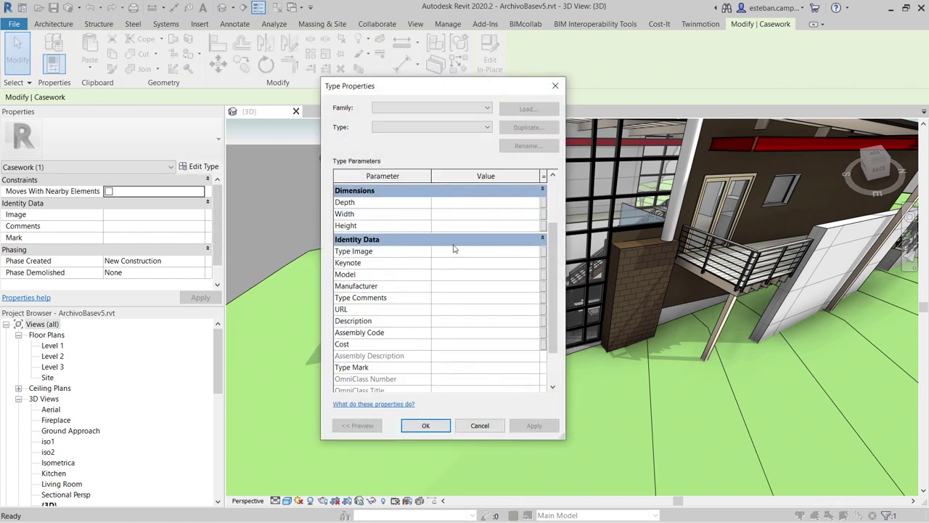
scroll(435, 253, "down", 1)
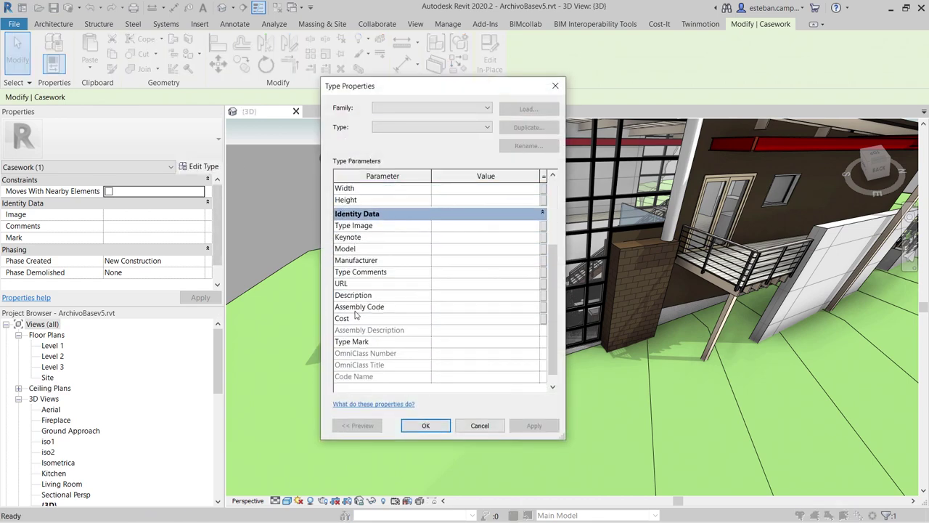
left_click(454, 309)
left_click(537, 309)
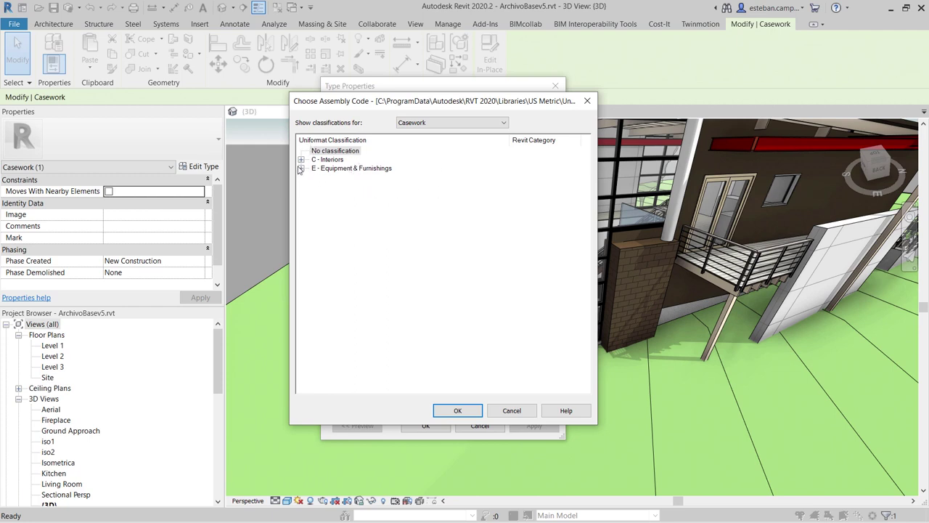
Choose E2010200 - Fixed Casework under E > E20 > E2010 and apply the type properties
left_click(299, 168)
left_click(313, 177)
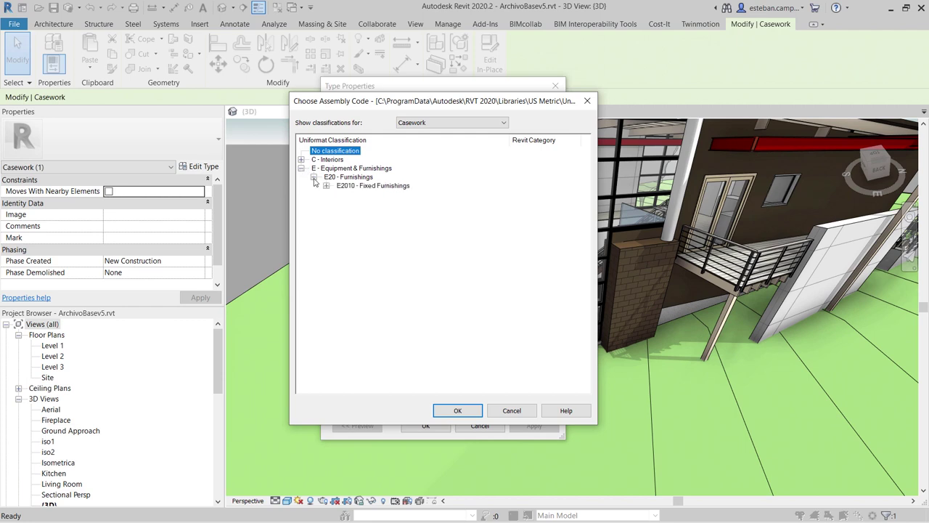
left_click(326, 185)
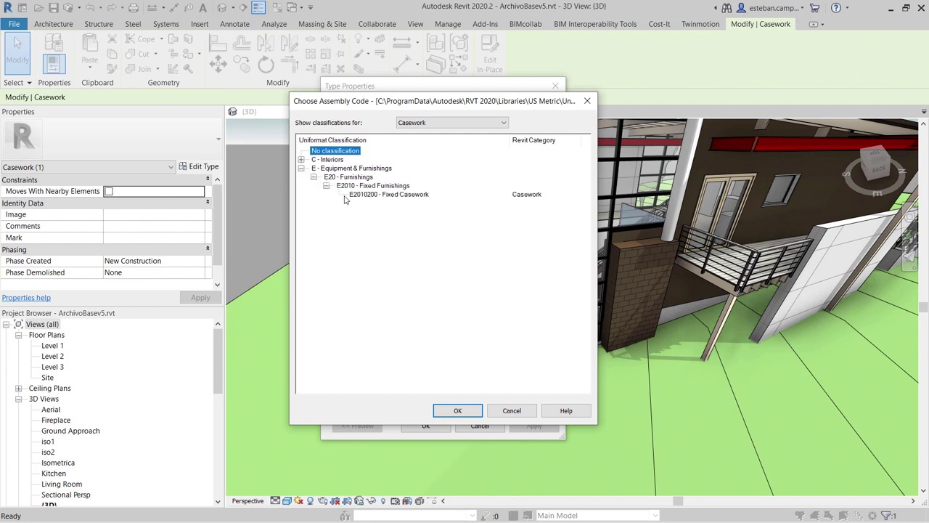
left_click(415, 196)
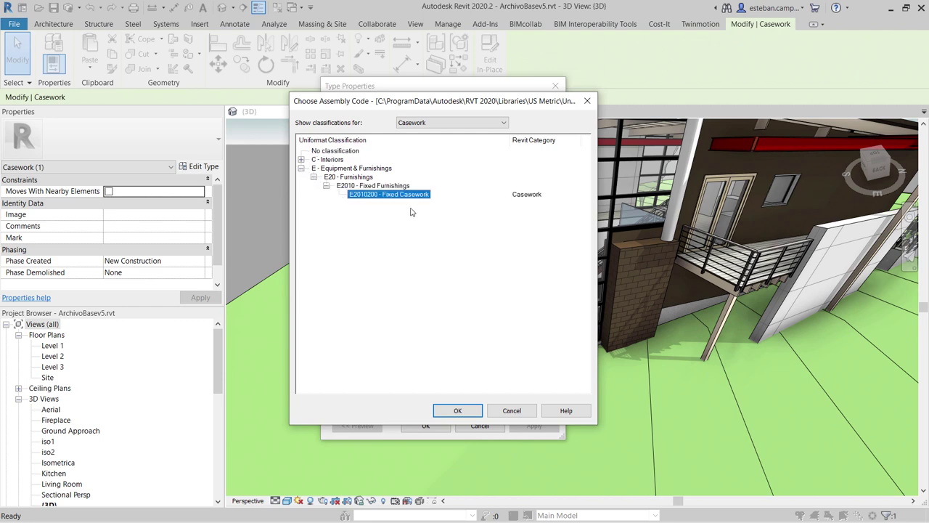
left_click(457, 411)
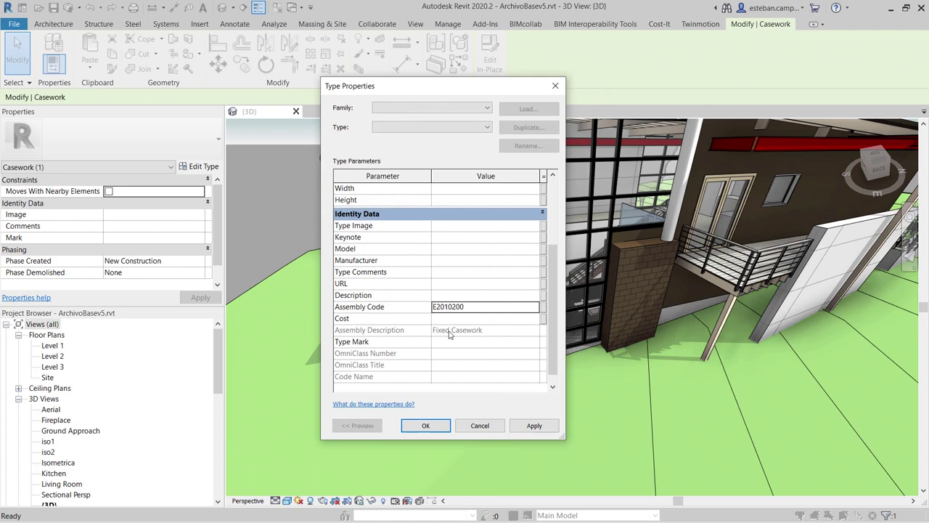
left_click(426, 425)
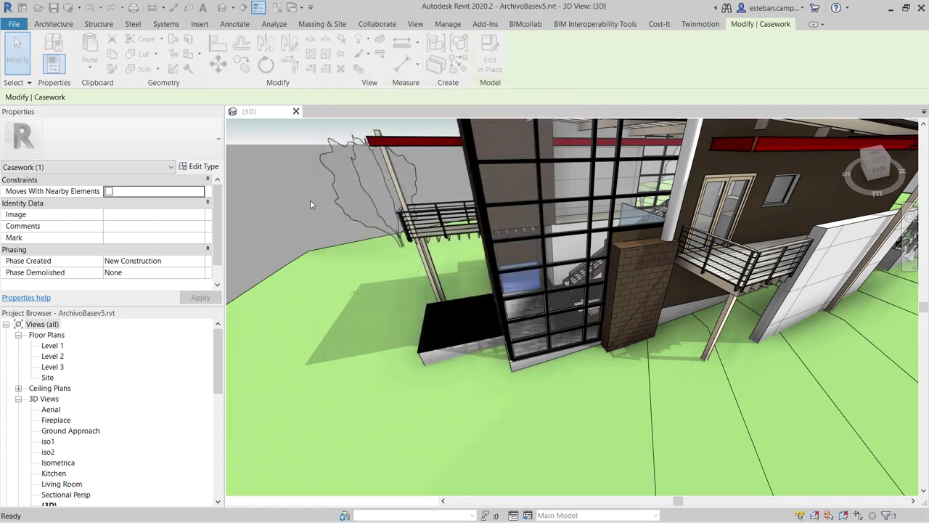
Clear the selection and export via File > Export > IFC, overwriting ArchivoBasev5.ifc
key("Escape")
left_click(14, 24)
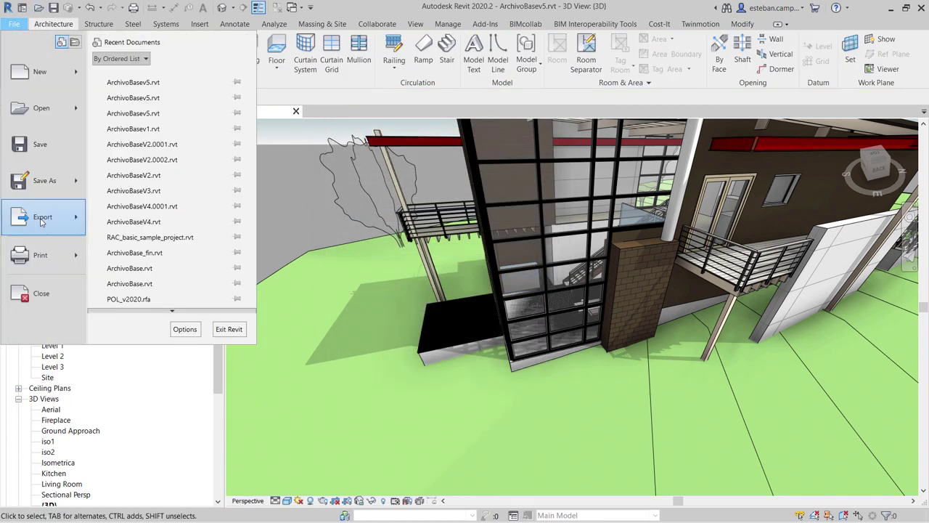
mouse_move(43, 217)
left_click(141, 291)
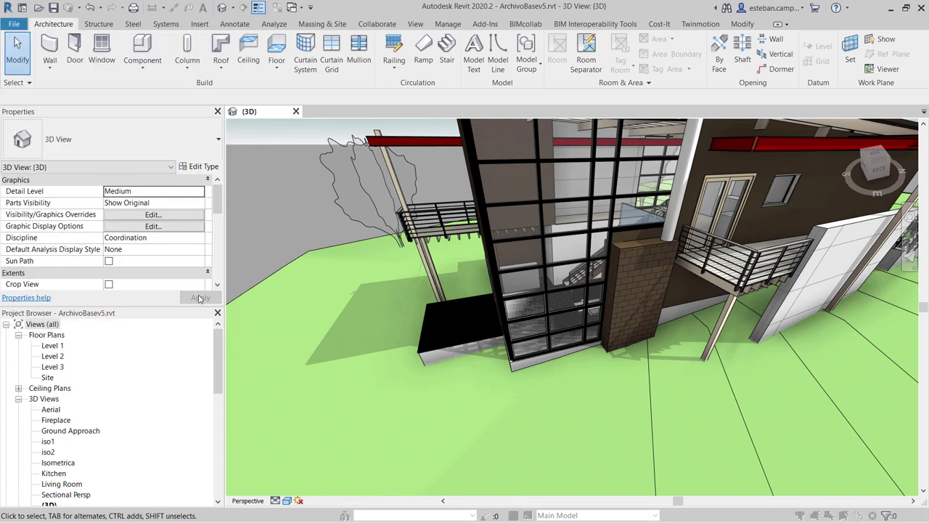
left_click(613, 348)
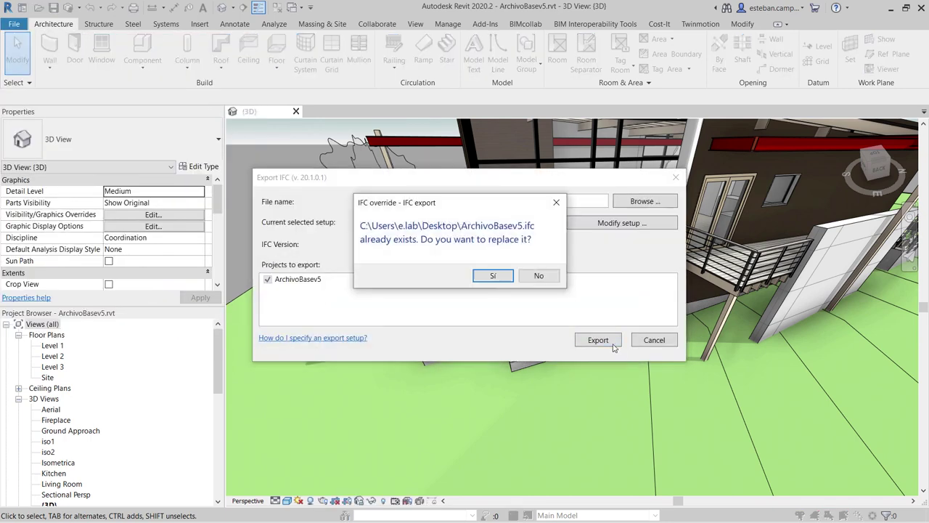
left_click(490, 282)
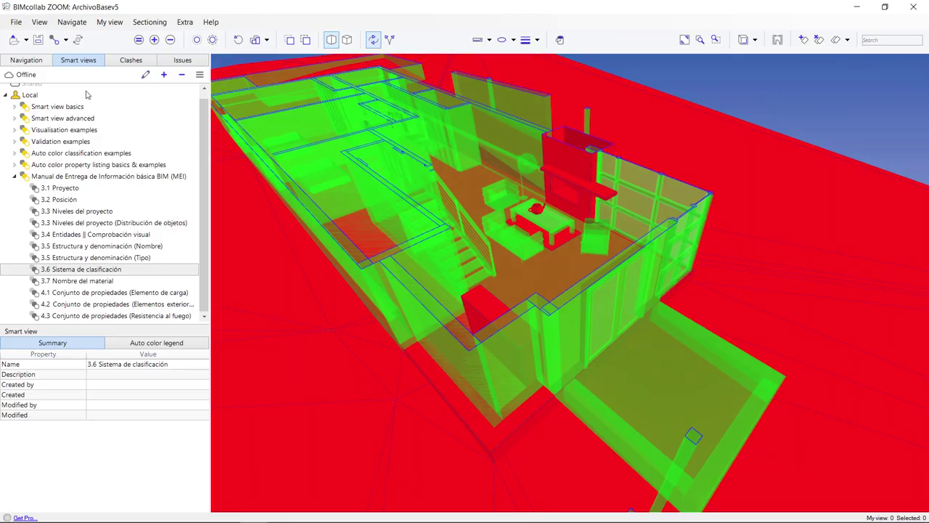
Reload the ArchivoBasev5 model from the Navigation tree
left_click(27, 61)
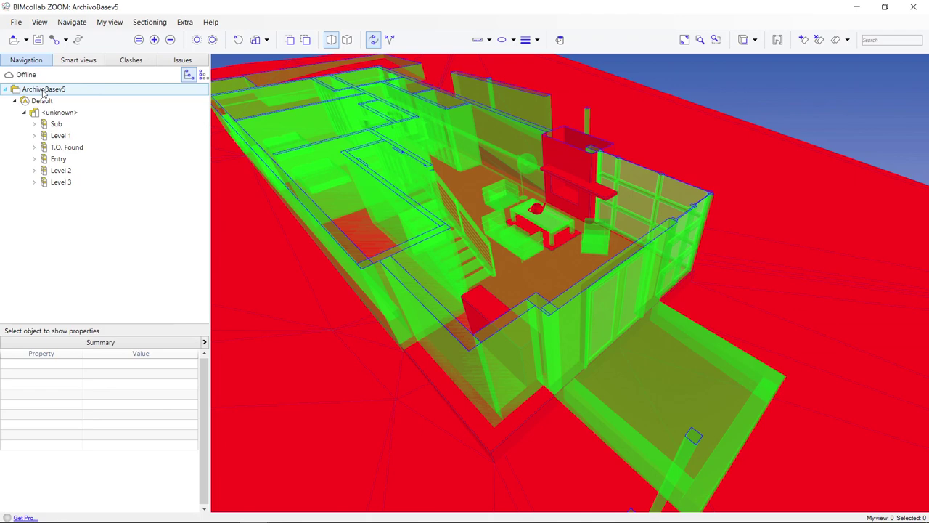
right_click(44, 93)
left_click(76, 247)
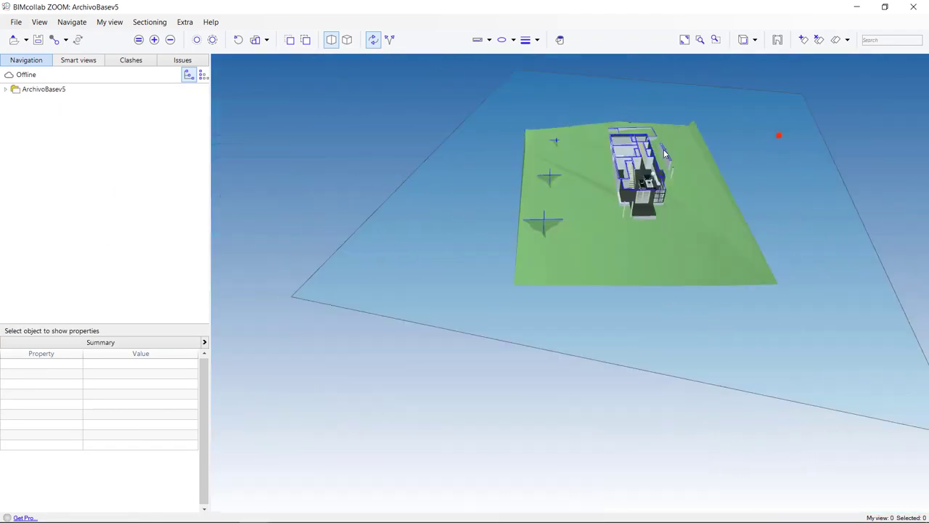
Reapply the 3.6 Sistema de clasificación smart view to the reloaded model
scroll(639, 174, "up", 5)
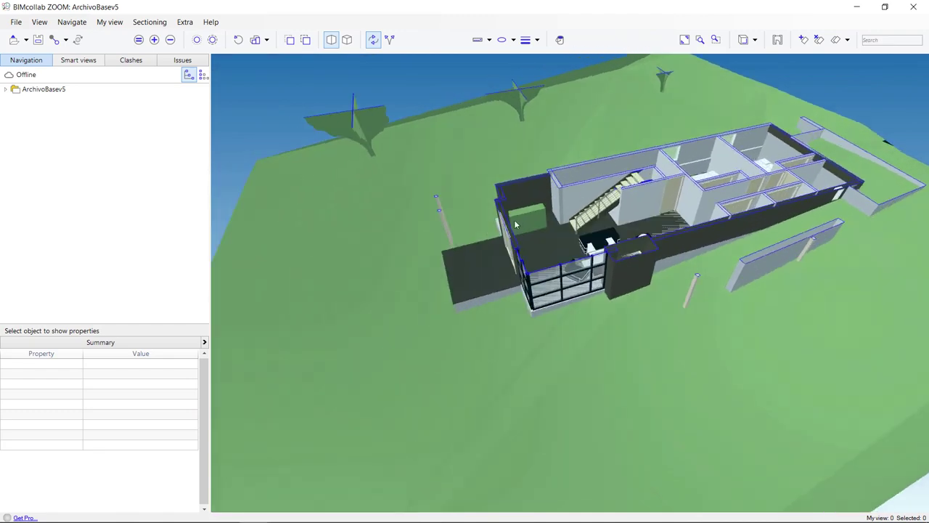
scroll(516, 225, "up", 5)
scroll(439, 248, "up", 3)
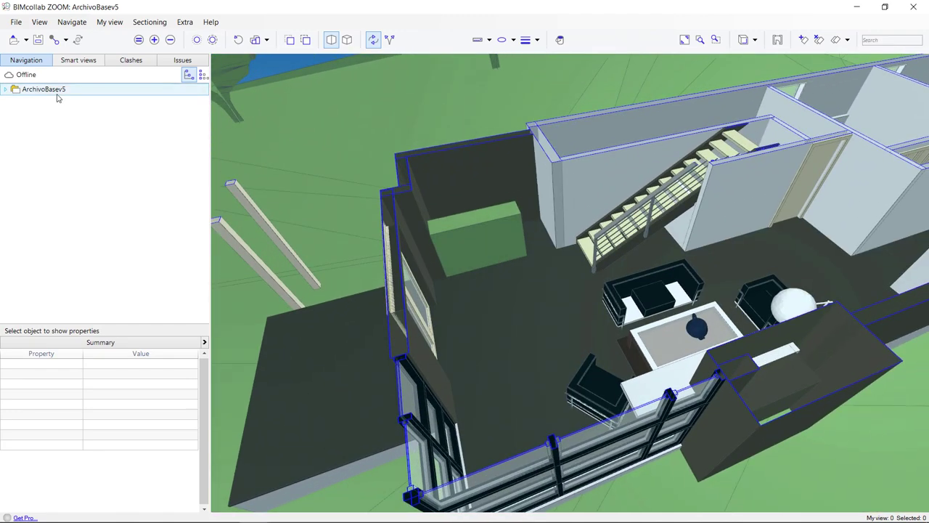
left_click(75, 60)
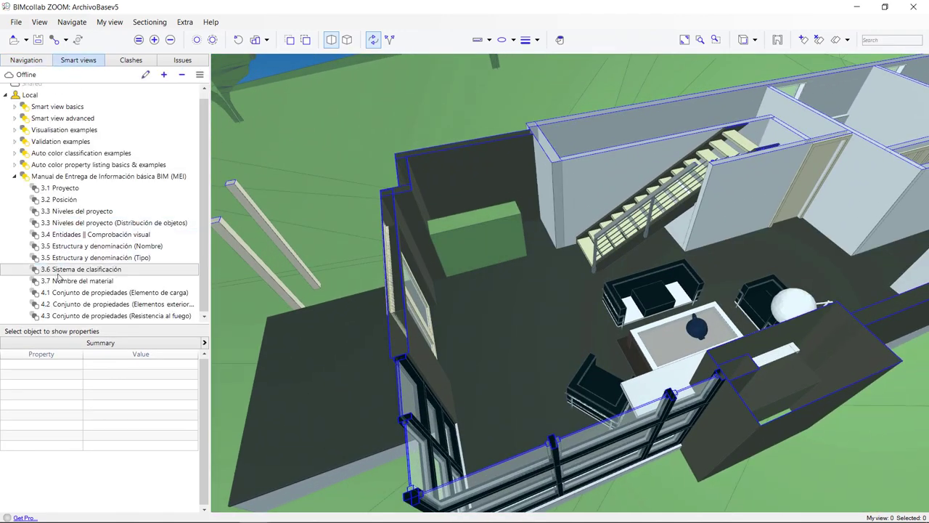
left_click(88, 269)
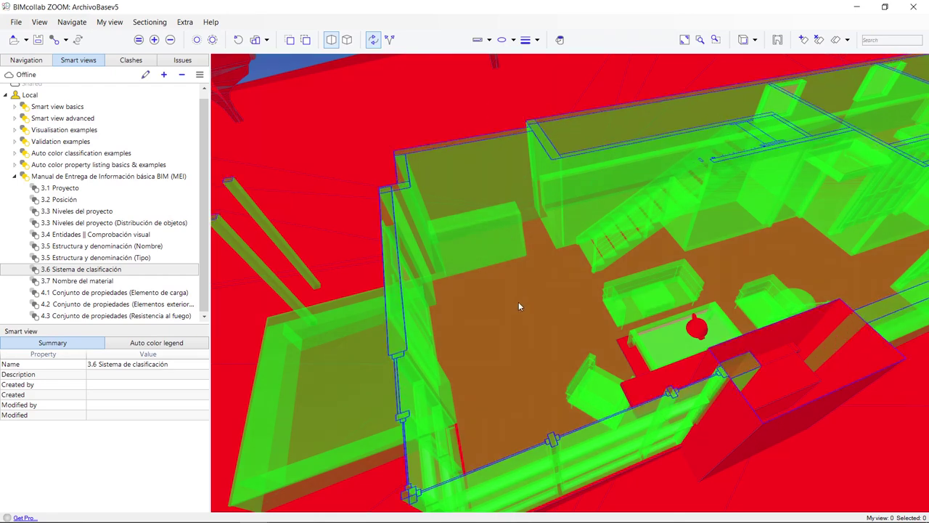
right_click(119, 271)
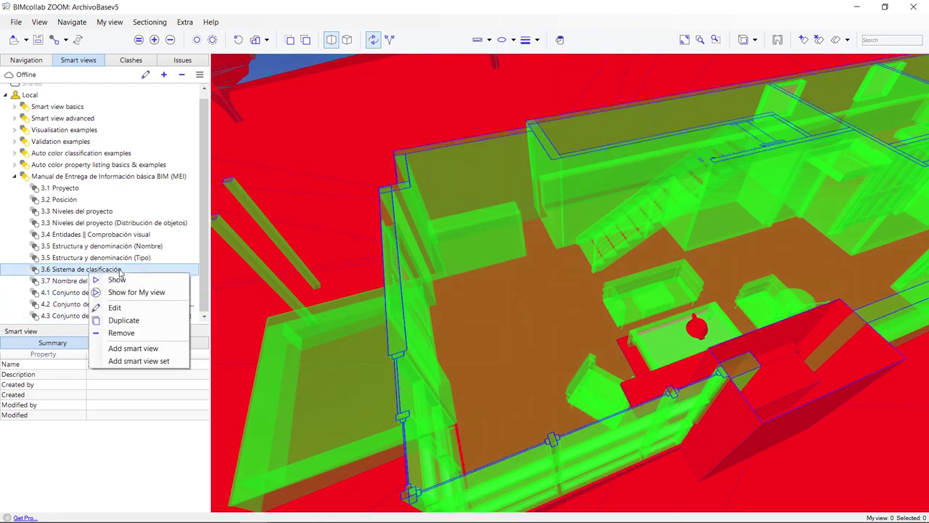
left_click(116, 307)
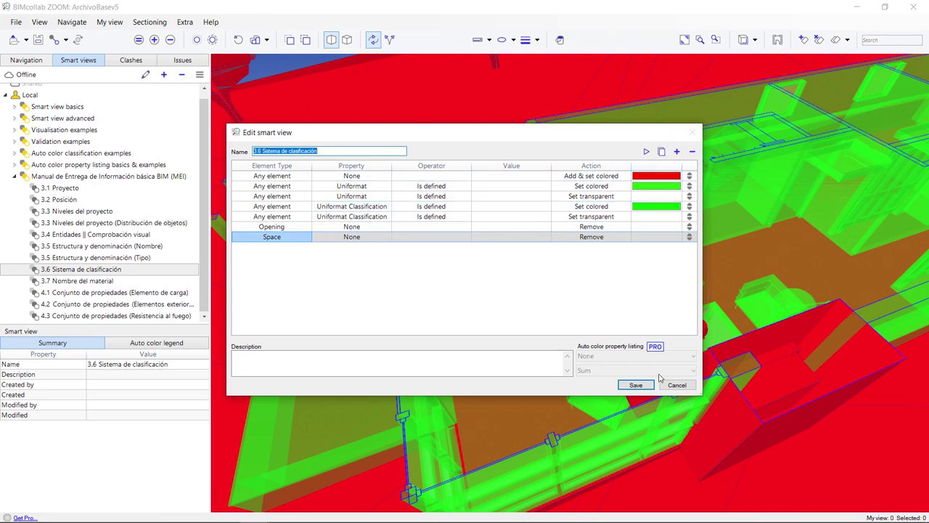
left_click(677, 385)
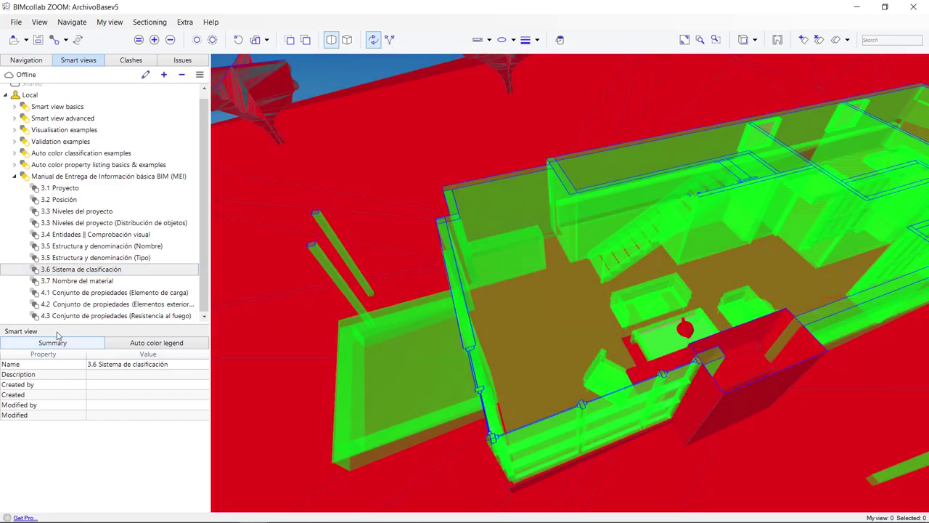
Select the bar to show its Uniformat Classification E2010200, Fixed Casework
left_click(528, 303)
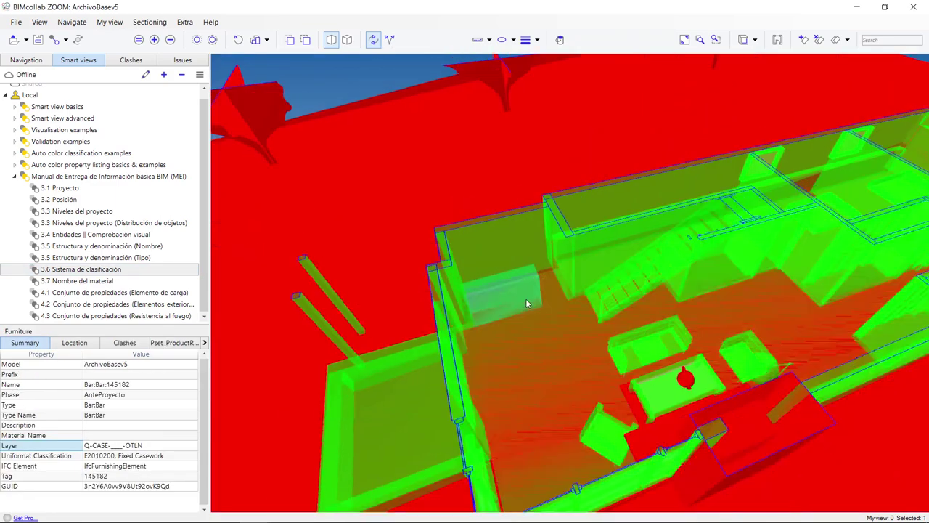